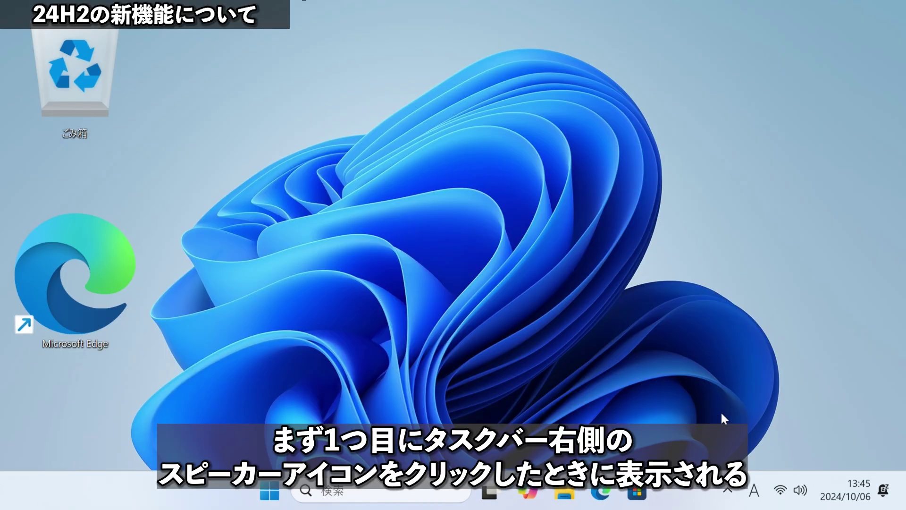
# Step: Open the quick settings for network and volume and look through both pages of tiles
pyautogui.click(792, 492)
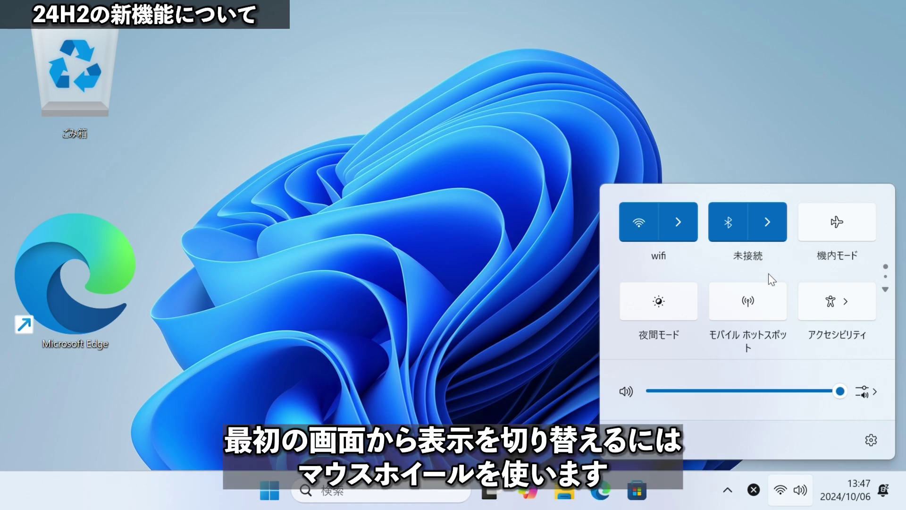
pyautogui.scroll(-1, 768, 273)
pyautogui.scroll(1, 768, 273)
pyautogui.scroll(-1, 768, 273)
pyautogui.scroll(1, 768, 273)
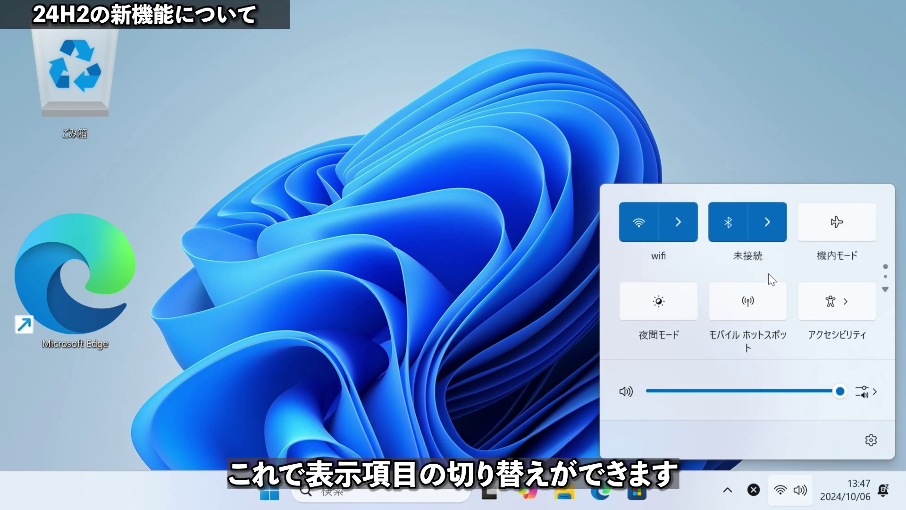
pyautogui.scroll(-1, 767, 274)
pyautogui.scroll(1, 767, 273)
pyautogui.scroll(-1, 768, 274)
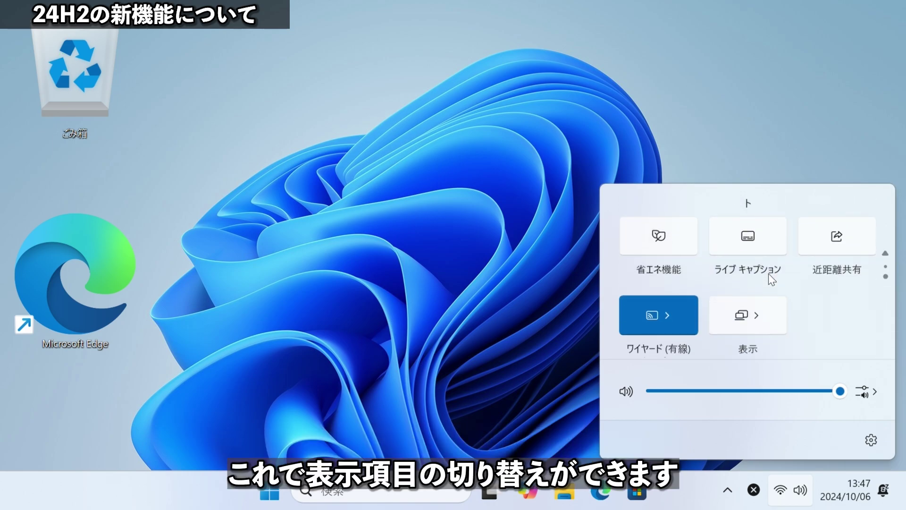
pyautogui.scroll(1, 768, 273)
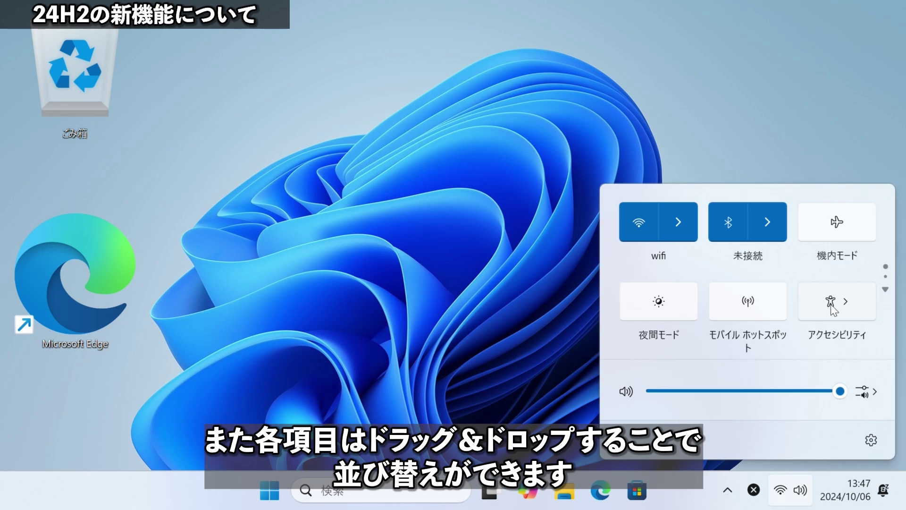
# Step: Rearrange the quick settings tiles so night mode, airplane mode and Wi-Fi fill the first row, with accessibility and Bluetooth leading the second
pyautogui.moveTo(831, 308); pyautogui.dragTo(735, 220)
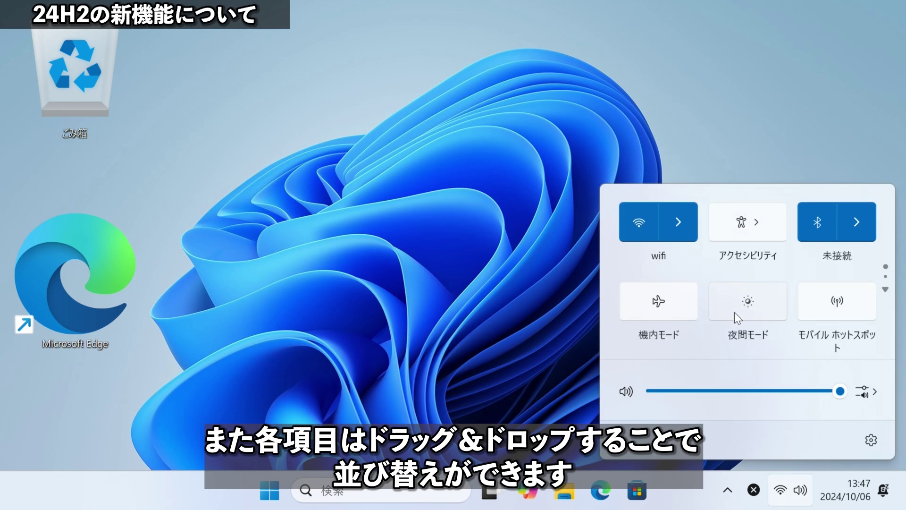
pyautogui.moveTo(735, 313); pyautogui.dragTo(753, 263)
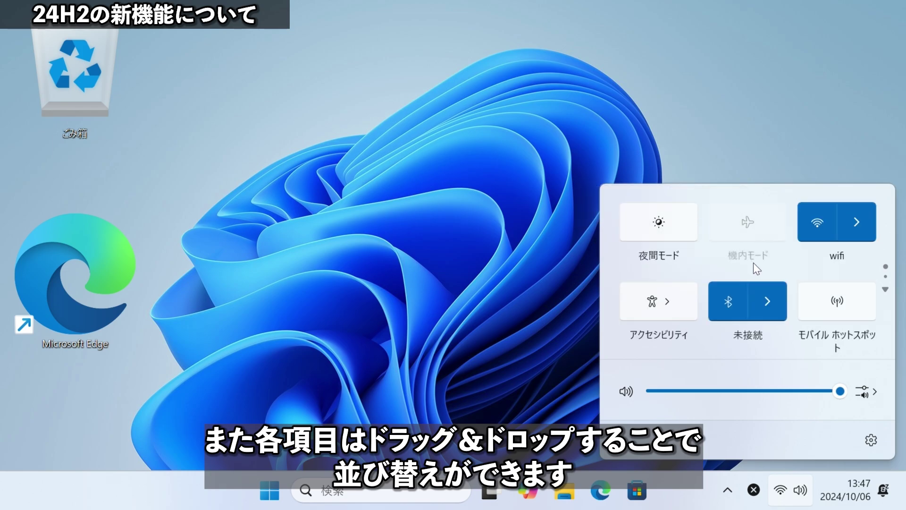
pyautogui.moveTo(753, 263); pyautogui.dragTo(753, 263)
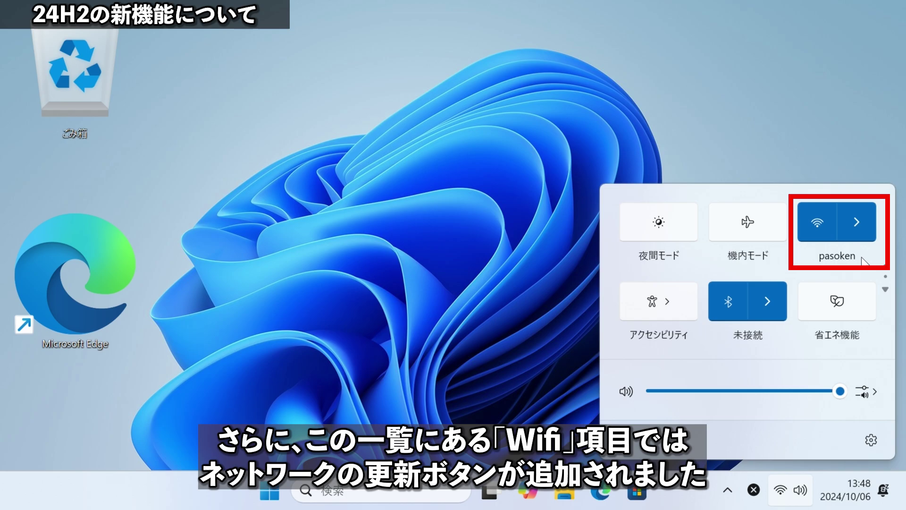
# Step: Show the available Wi-Fi networks from the quick settings and refresh the network list
pyautogui.click(856, 222)
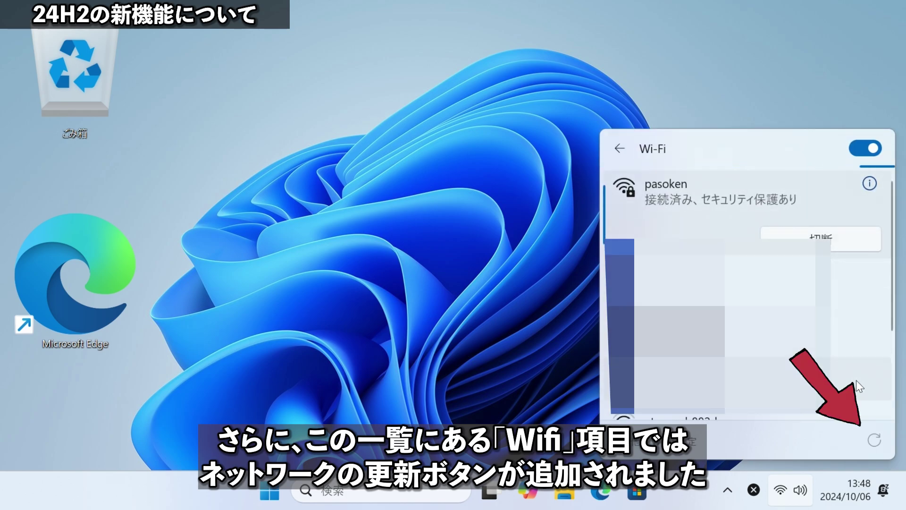
pyautogui.click(877, 443)
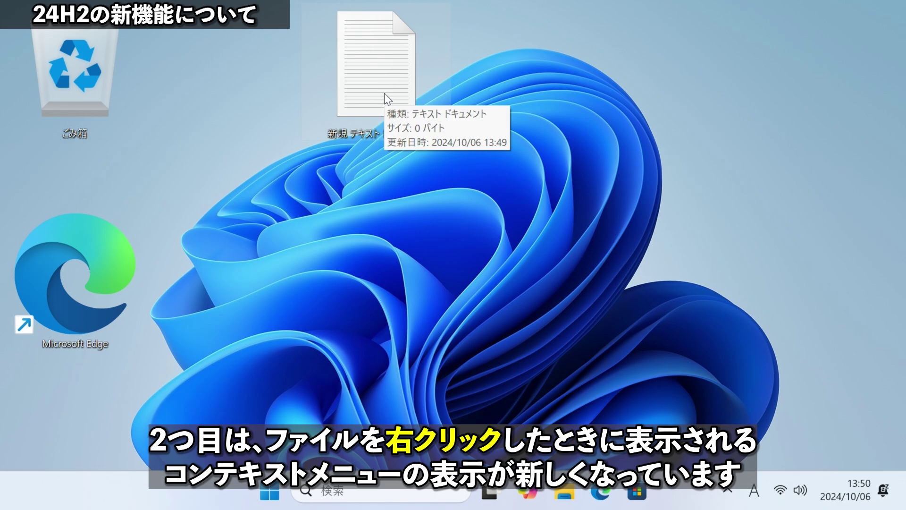
# Step: Show the context menu of the new text document (新規 テキスト ドキュメント) on the desktop
pyautogui.rightClick(385, 94)
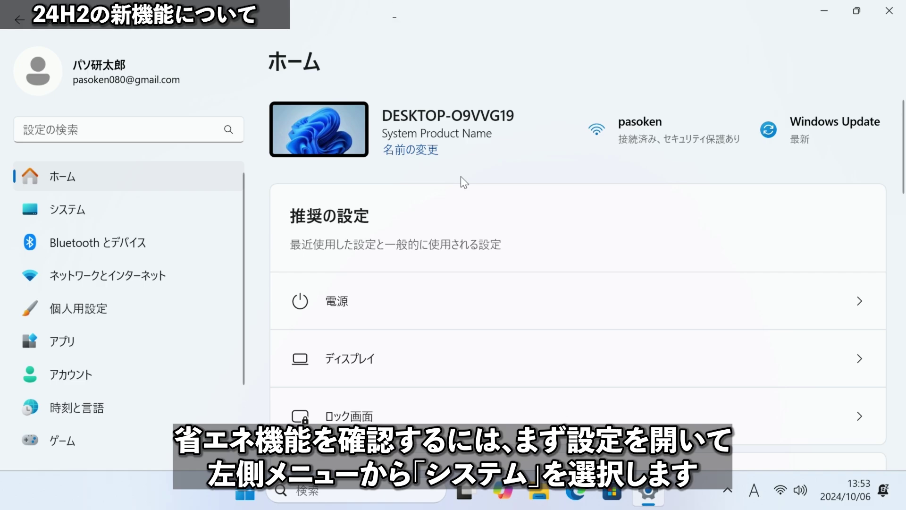
# Step: Open the power (電源) settings under System and expand the energy saver (省エネ機能) options
pyautogui.click(174, 211)
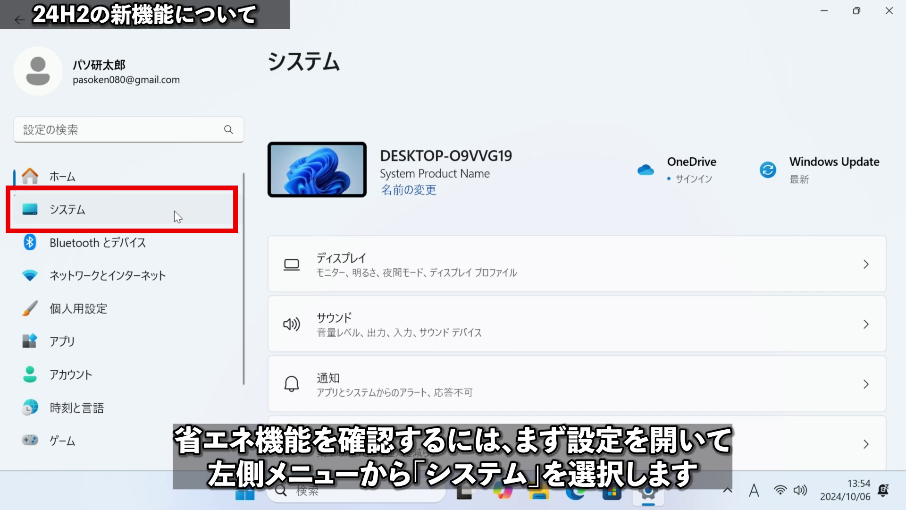
pyautogui.scroll(-5, 518, 170)
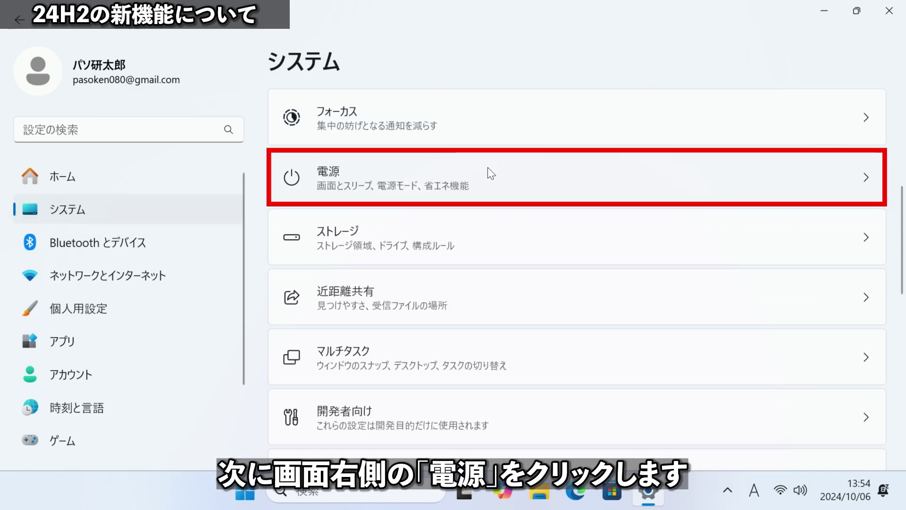
pyautogui.click(487, 168)
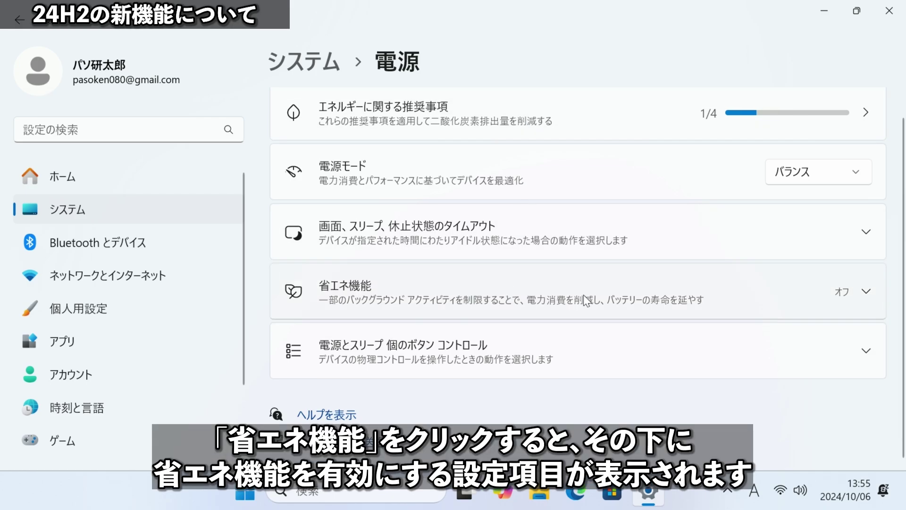
pyautogui.click(584, 294)
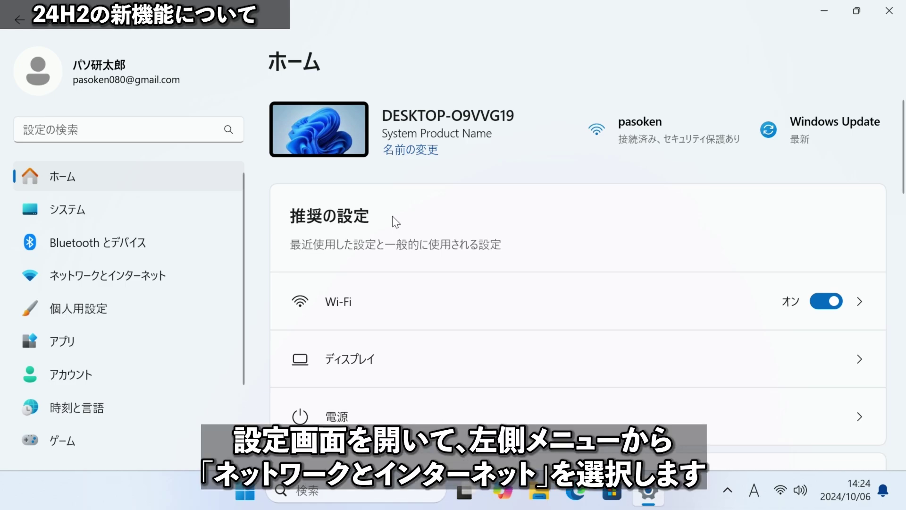
# Step: Open the connected Wi-Fi network's properties in the network and internet settings and display its network password
pyautogui.click(155, 279)
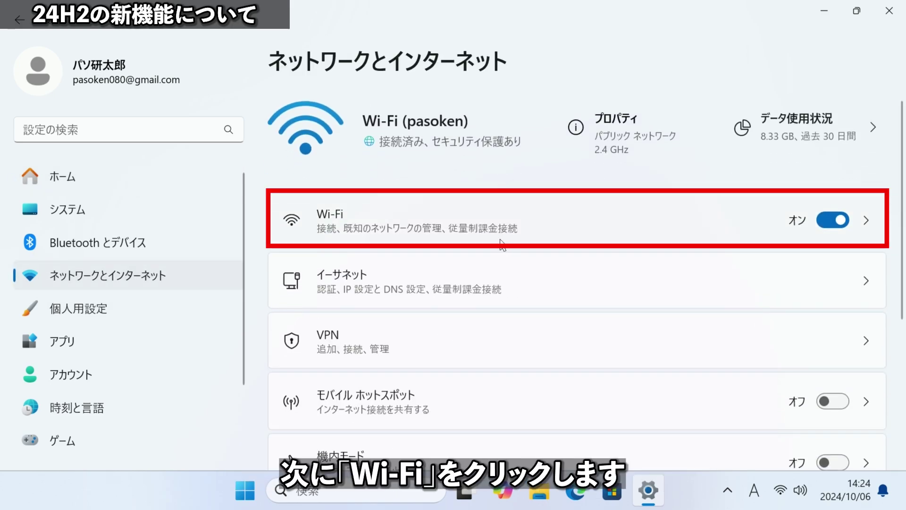
pyautogui.click(501, 244)
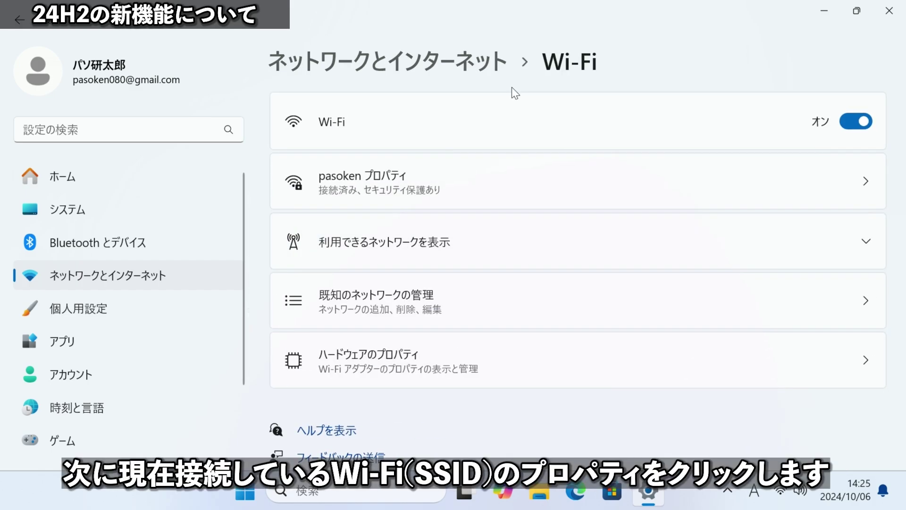
pyautogui.click(501, 184)
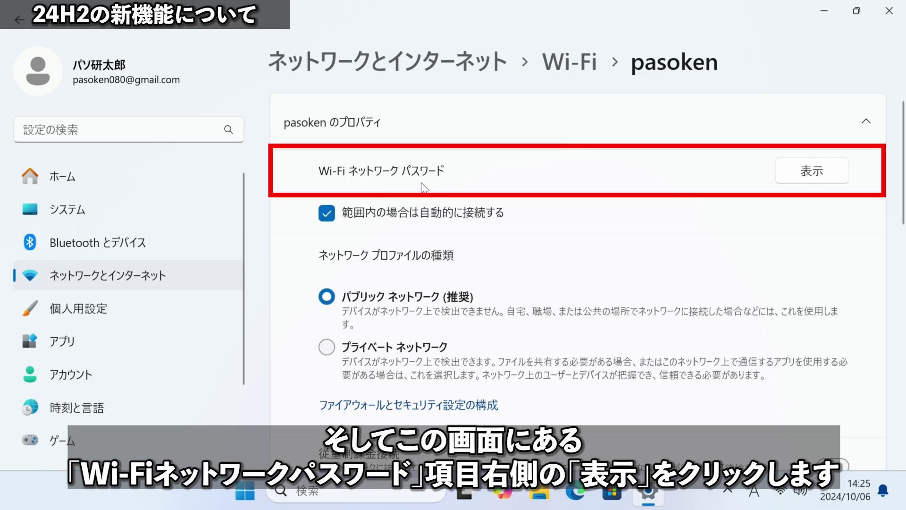
pyautogui.click(814, 171)
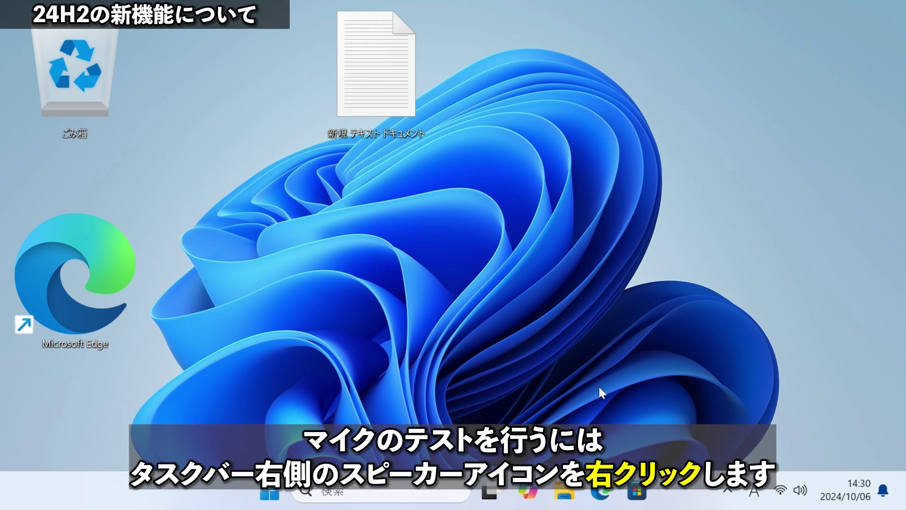
# Step: Open the sound settings and show the properties of the Microphone input device (USB PnP Sound Device)
pyautogui.rightClick(801, 491)
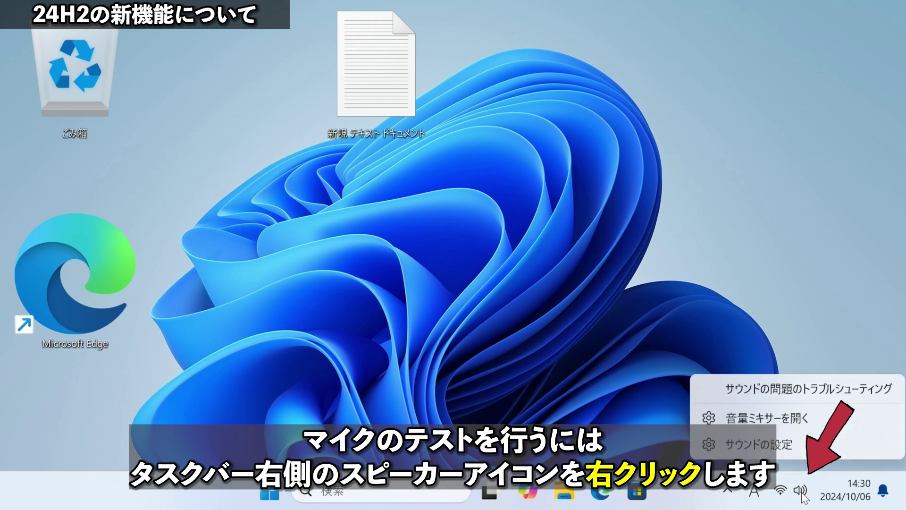
pyautogui.click(804, 445)
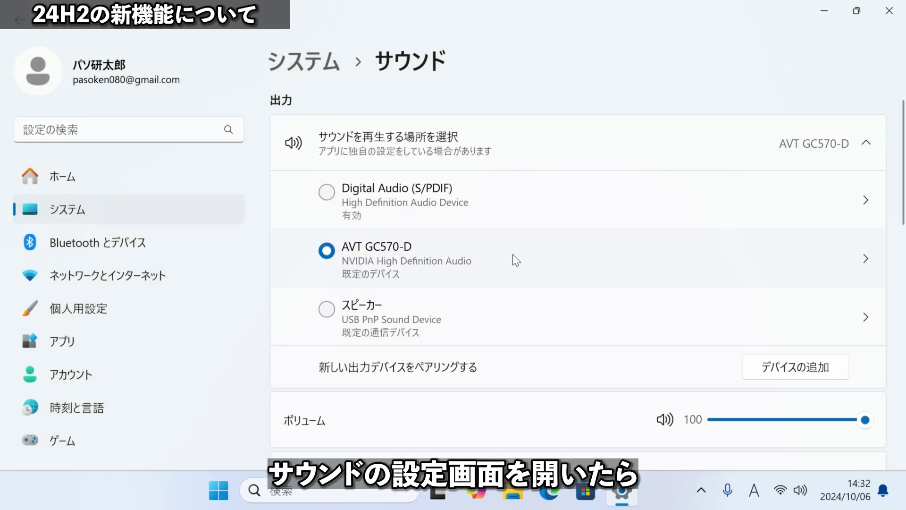
pyautogui.scroll(-8, 513, 256)
pyautogui.scroll(3, 513, 255)
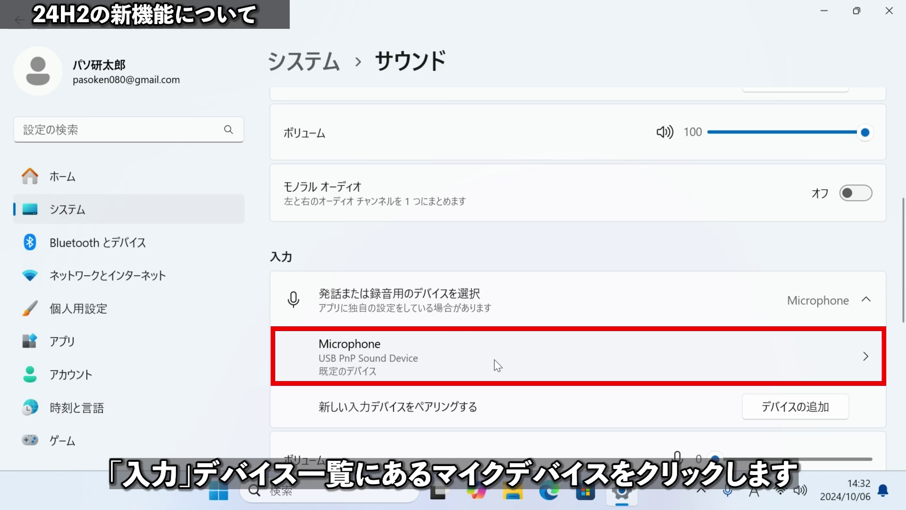
pyautogui.click(494, 358)
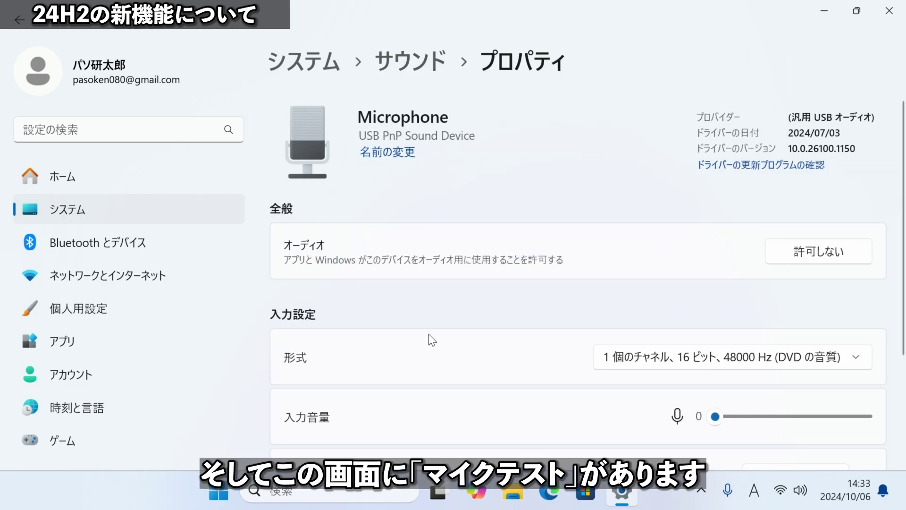
# Step: Record a sample with the microphone test (マイク テスト), stop the test and play the recorded sample back
pyautogui.scroll(-4, 426, 338)
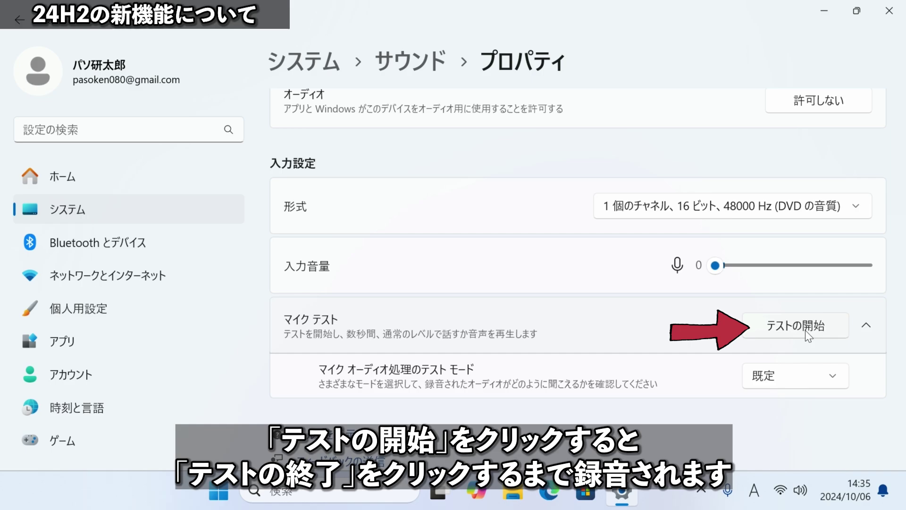
pyautogui.click(805, 330)
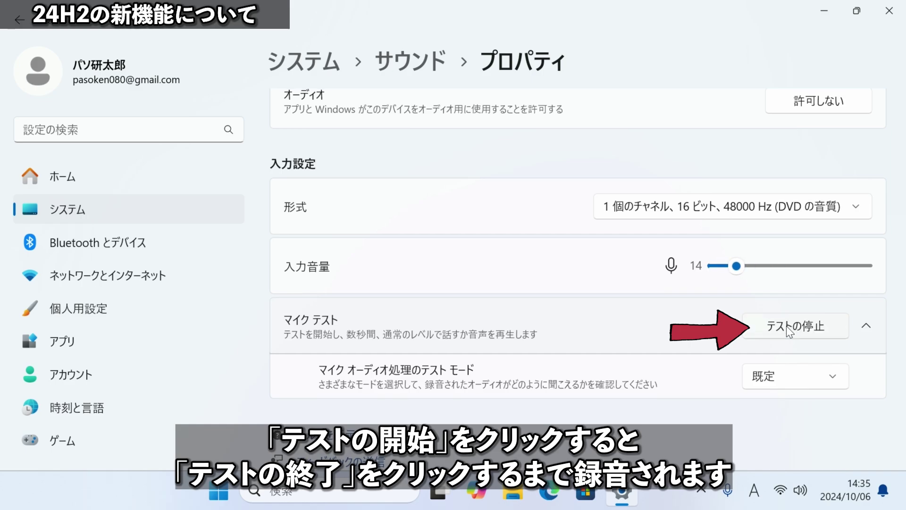
pyautogui.click(790, 331)
pyautogui.scroll(-2, 752, 301)
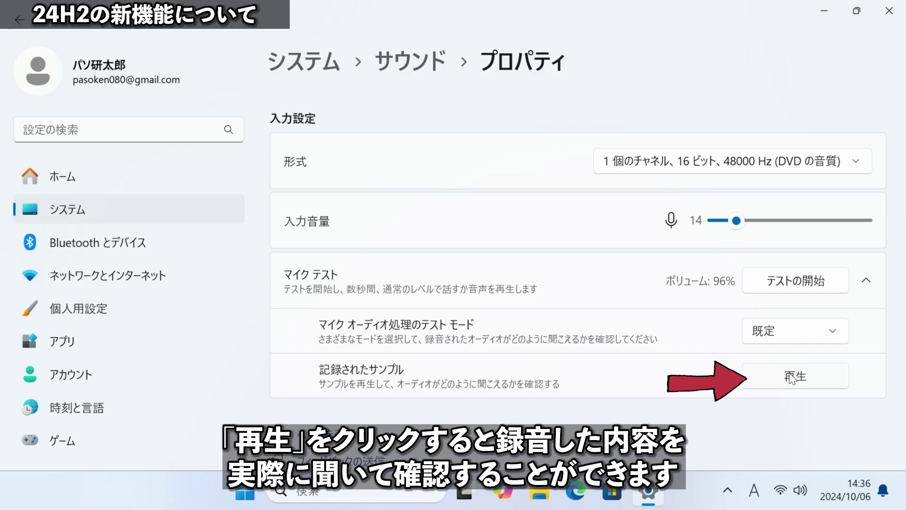
pyautogui.click(806, 375)
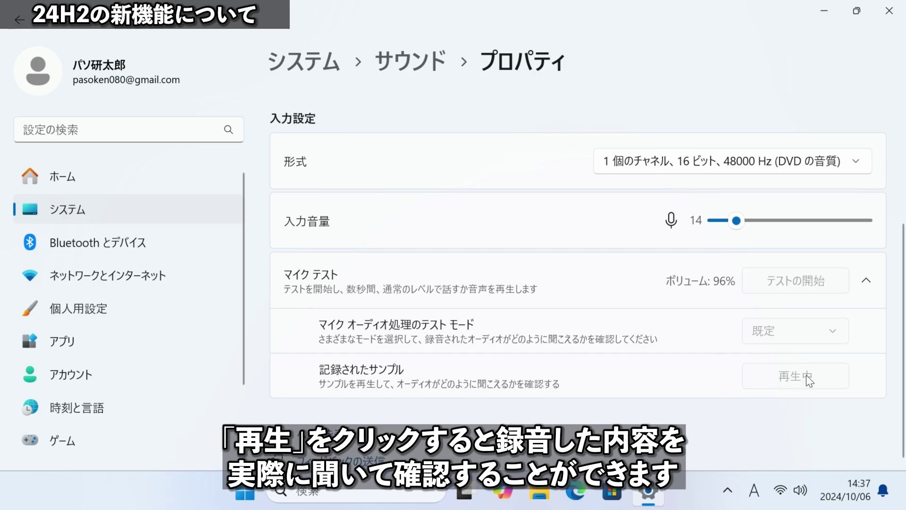